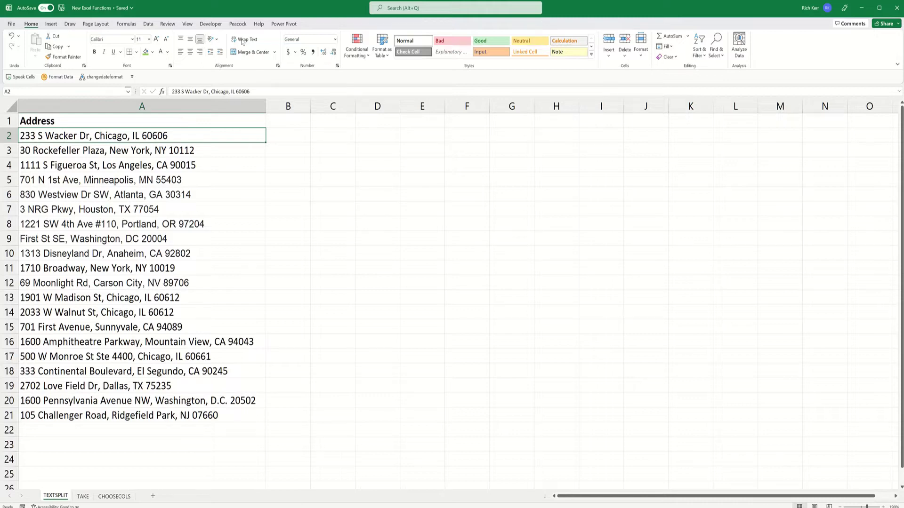
Step: Split the address in A2 at its commas by entering =TEXTSPLIT(A2,",") in B2
{"action": "left_click", "coordinate": [148, 23]}
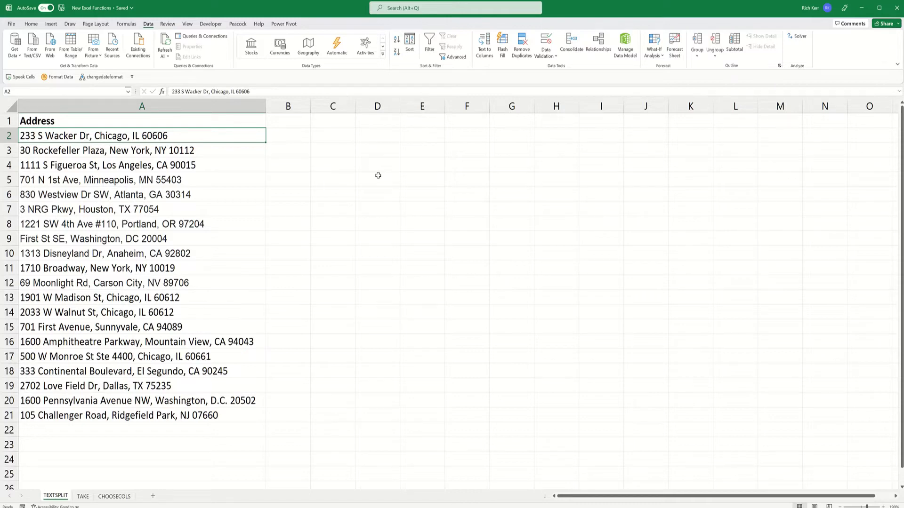
{"action": "left_click", "coordinate": [283, 134]}
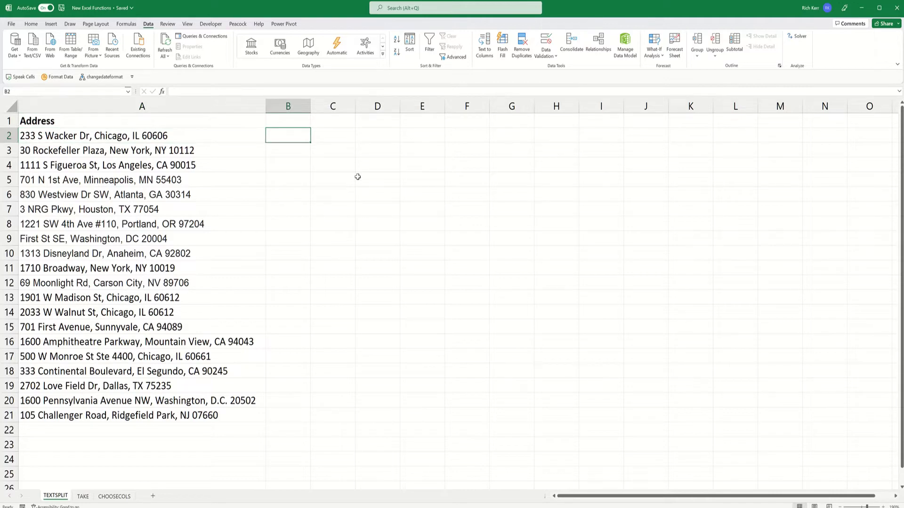
{"action": "type", "text": "="}
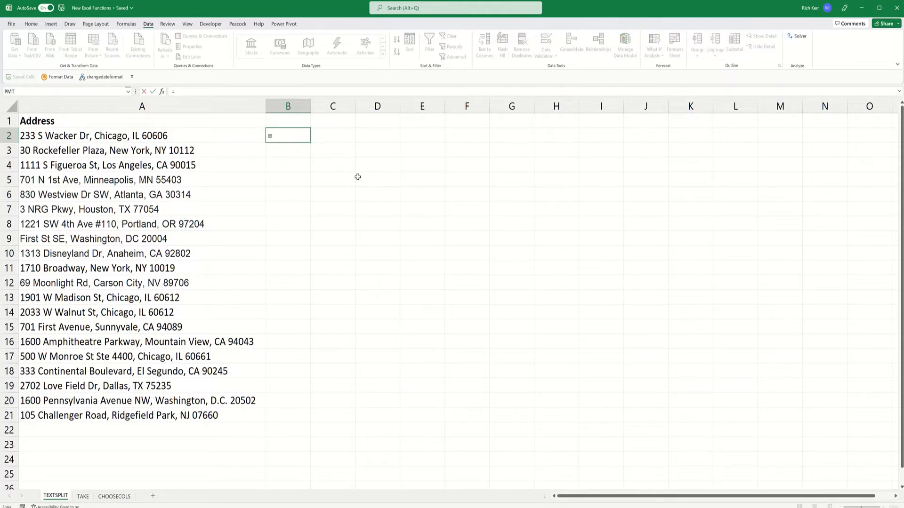
{"action": "type", "text": "TEXTSPLIT("}
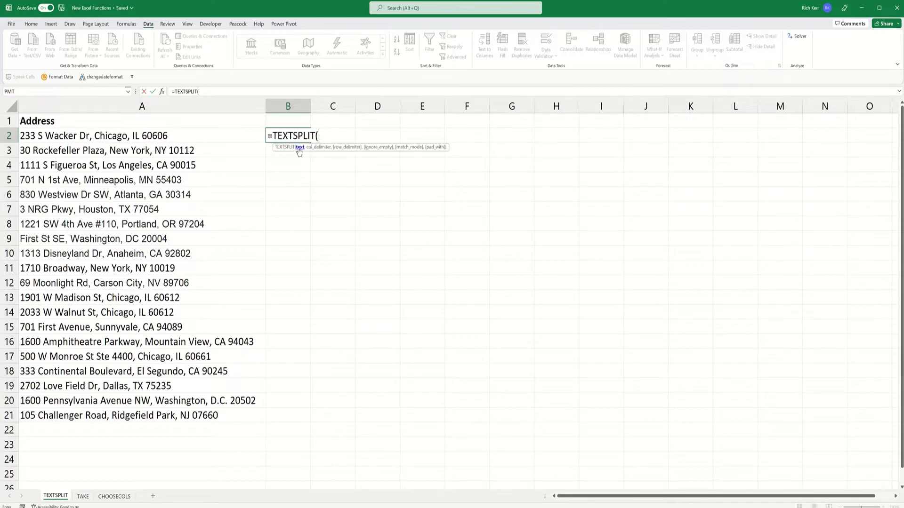
{"action": "left_click", "coordinate": [243, 137]}
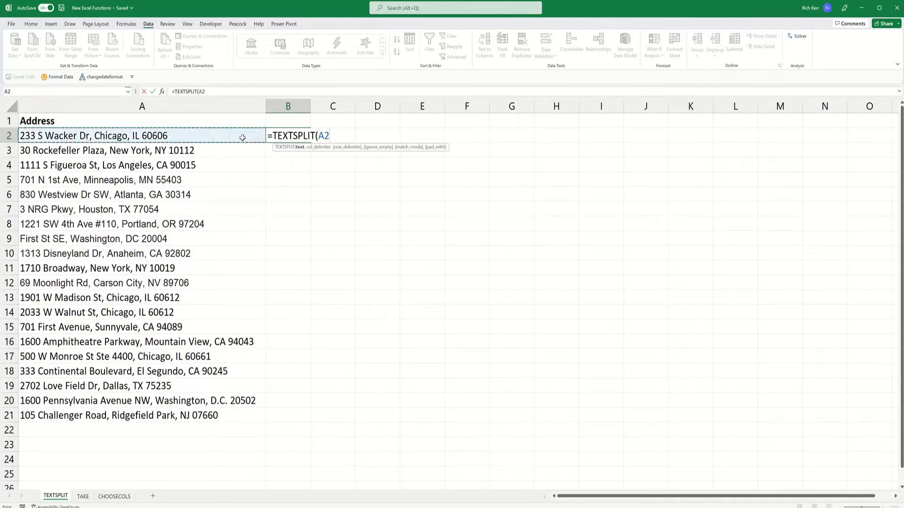
{"action": "type", "text": ","}
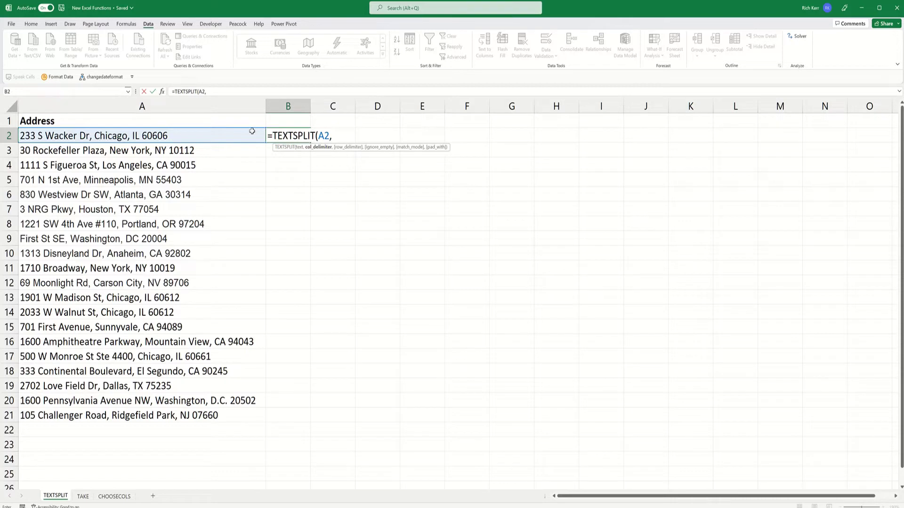
{"action": "type", "text": "\","}
{"action": "type", "text": ")"}
{"action": "key", "text": "Return"}
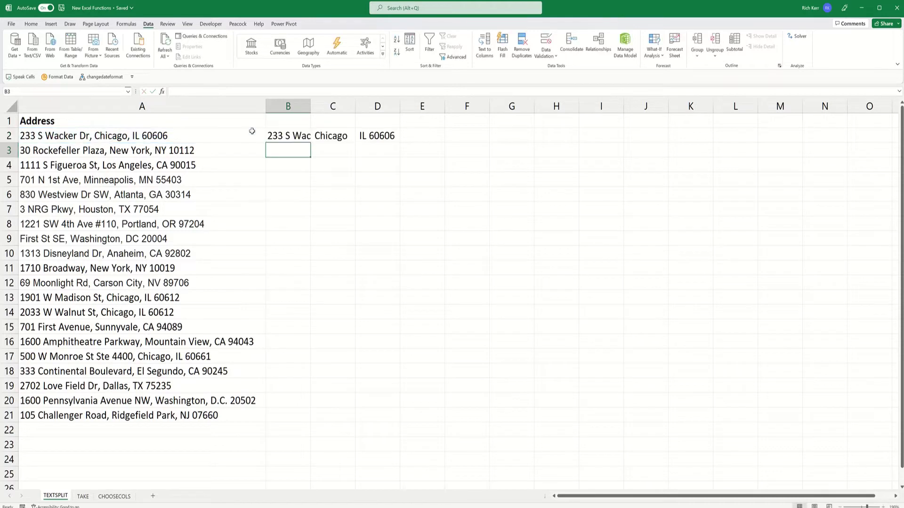
Step: Autofit the widths of columns B to D to the split address parts
{"action": "left_click", "coordinate": [306, 107]}
{"action": "left_click_drag", "start_coordinate": [305, 109], "coordinate": [357, 105]}
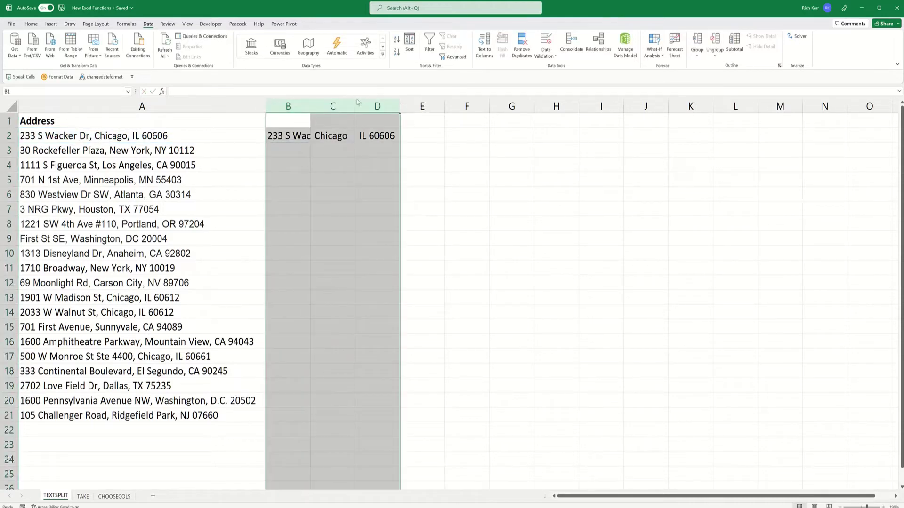
{"action": "double_click", "coordinate": [356, 104]}
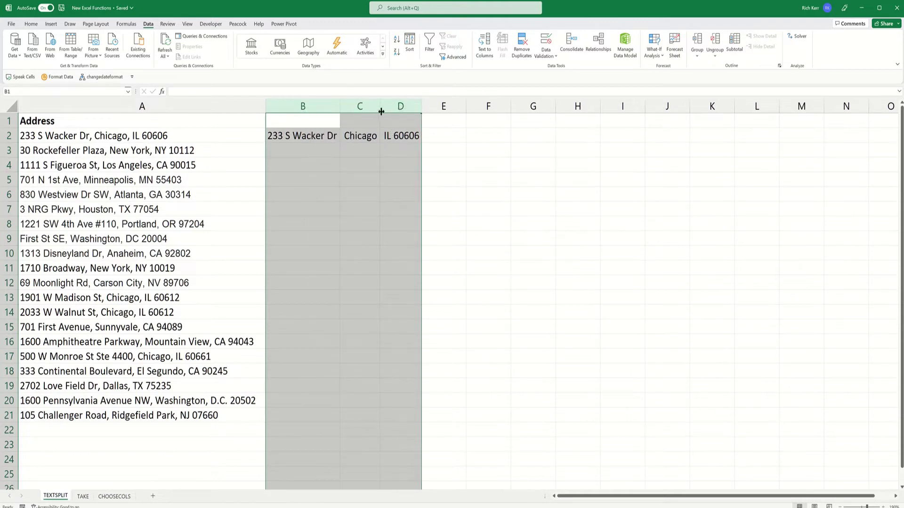
Step: Wrap the B2 formula in TRIM so it reads =TRIM(TEXTSPLIT(A2,","))
{"action": "left_click", "coordinate": [325, 137]}
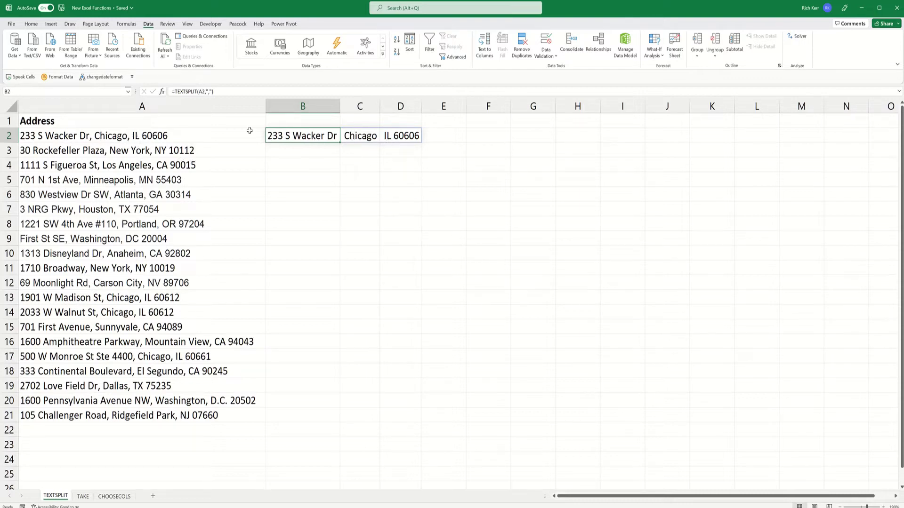
{"action": "double_click", "coordinate": [276, 138]}
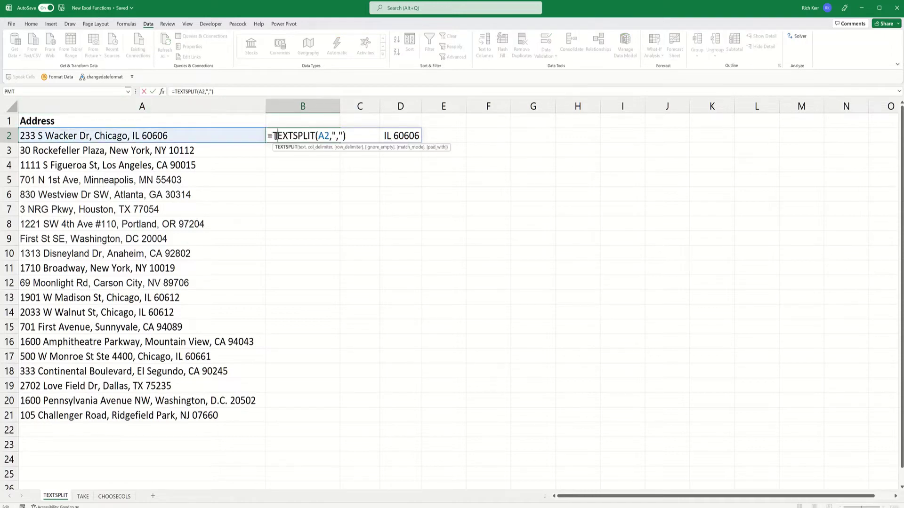
{"action": "left_click", "coordinate": [271, 136]}
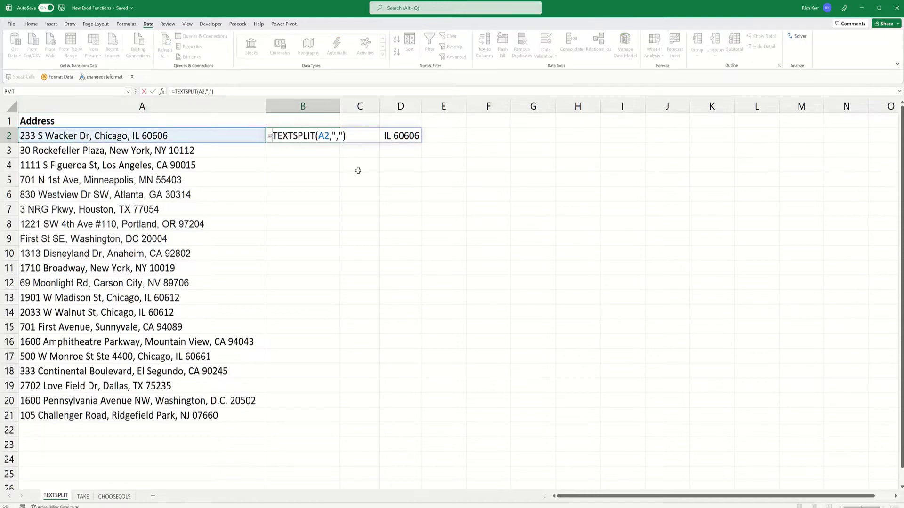
{"action": "type", "text": "TRIM("}
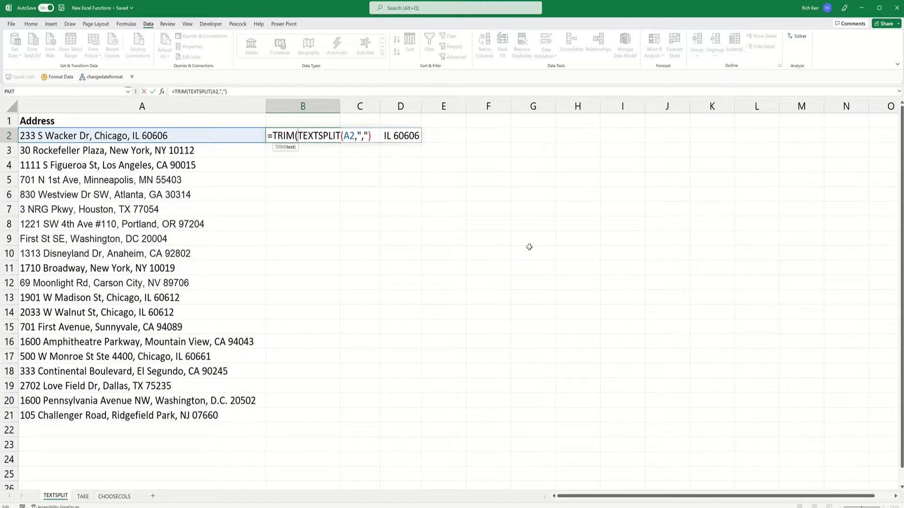
{"action": "left_click", "coordinate": [372, 135]}
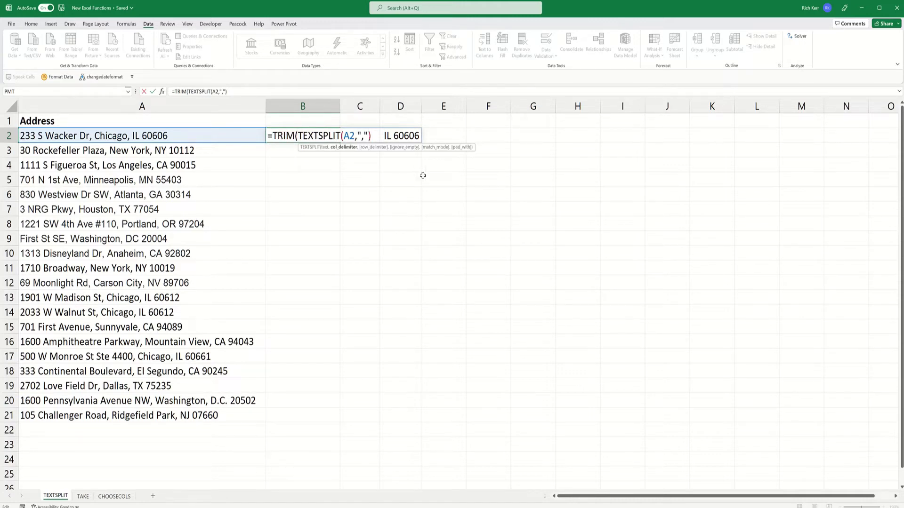
{"action": "type", "text": ")"}
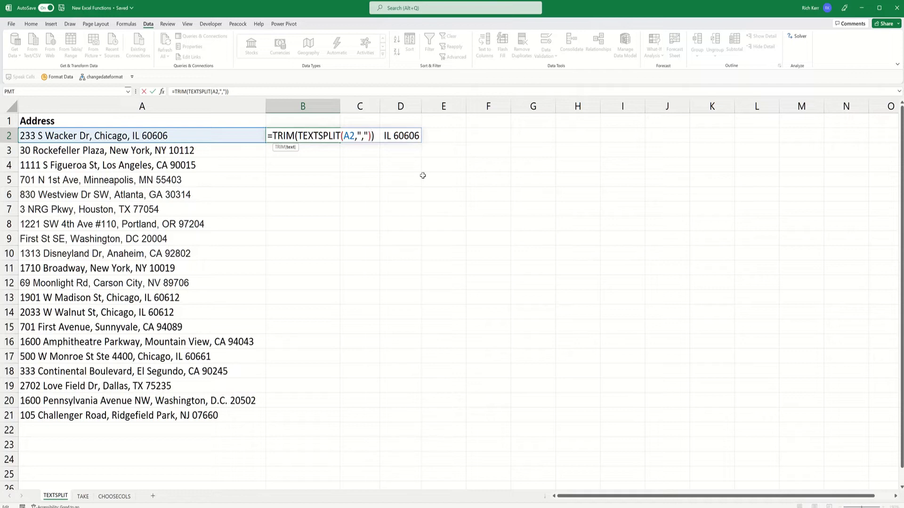
{"action": "key", "text": "Return"}
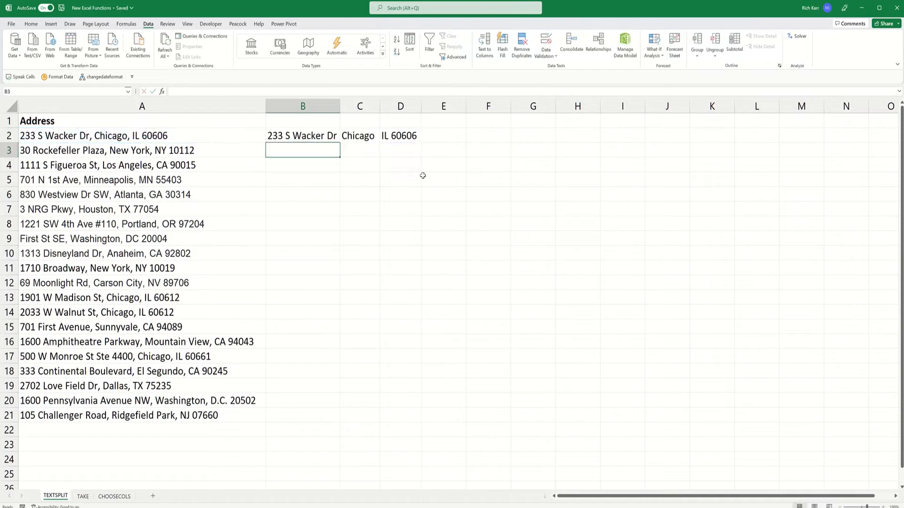
Step: Fill the B2 formula down to B21 and autofit columns B to D
{"action": "left_click", "coordinate": [328, 136]}
{"action": "left_click_drag", "start_coordinate": [340, 142], "coordinate": [343, 426]}
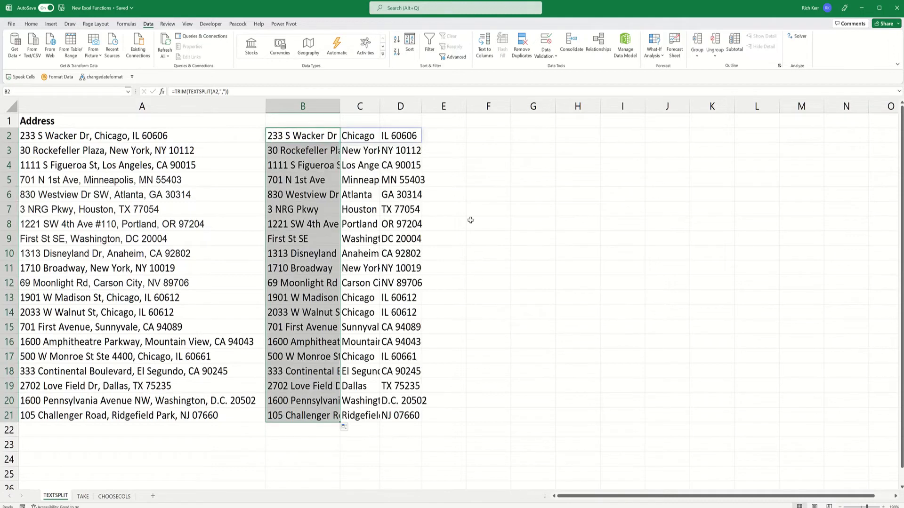
{"action": "left_click_drag", "start_coordinate": [302, 103], "coordinate": [382, 105]}
{"action": "double_click", "coordinate": [382, 105]}
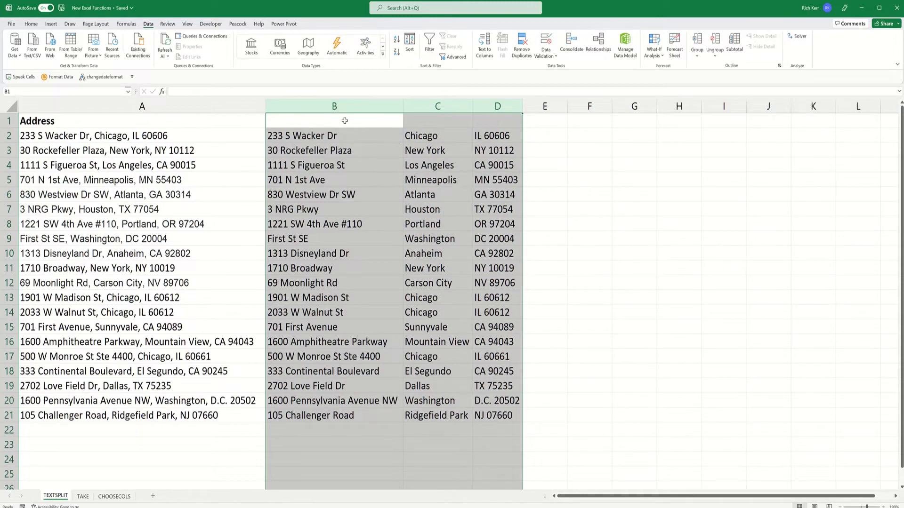
Step: Enter the header Street Address in B1 and make it bold
{"action": "left_click", "coordinate": [372, 125]}
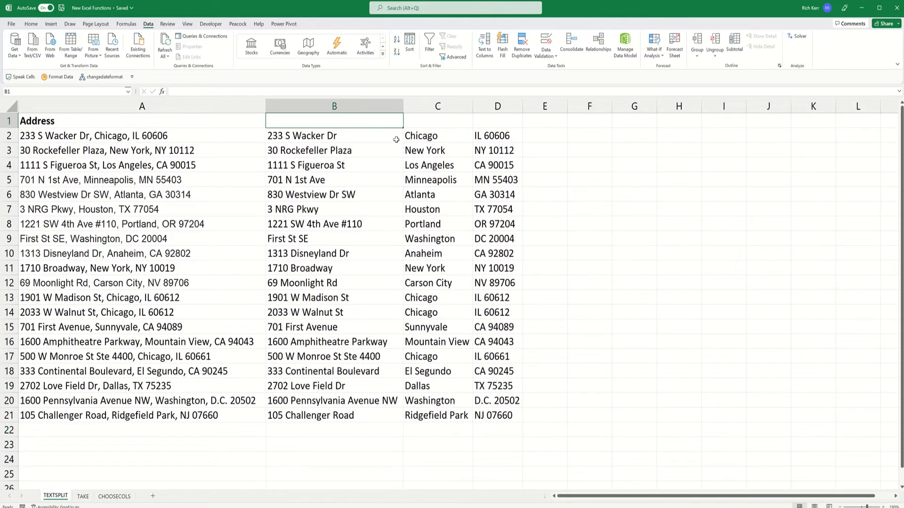
{"action": "type", "text": "Street S"}
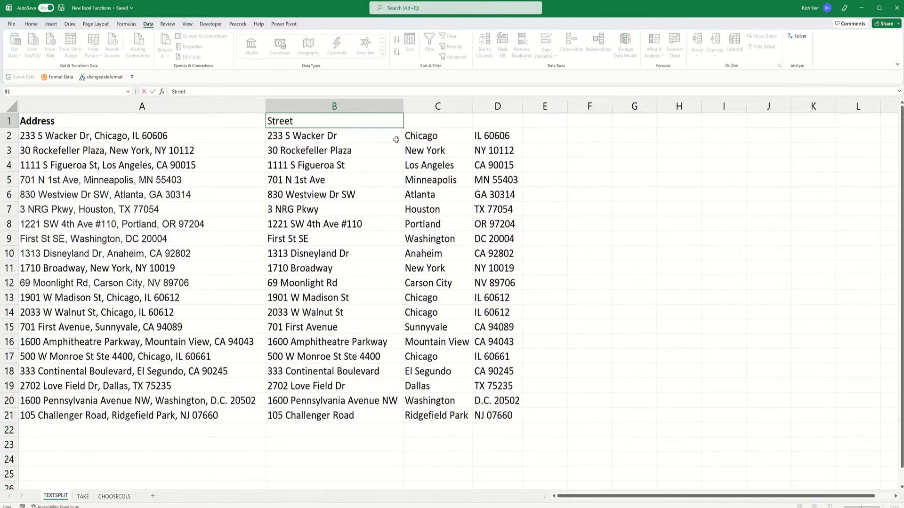
{"action": "key", "text": "BackSpace"}
{"action": "type", "text": "Address"}
{"action": "key", "text": "Return"}
{"action": "key", "text": "Return"}
{"action": "key", "text": "Up"}
{"action": "key", "text": "Up"}
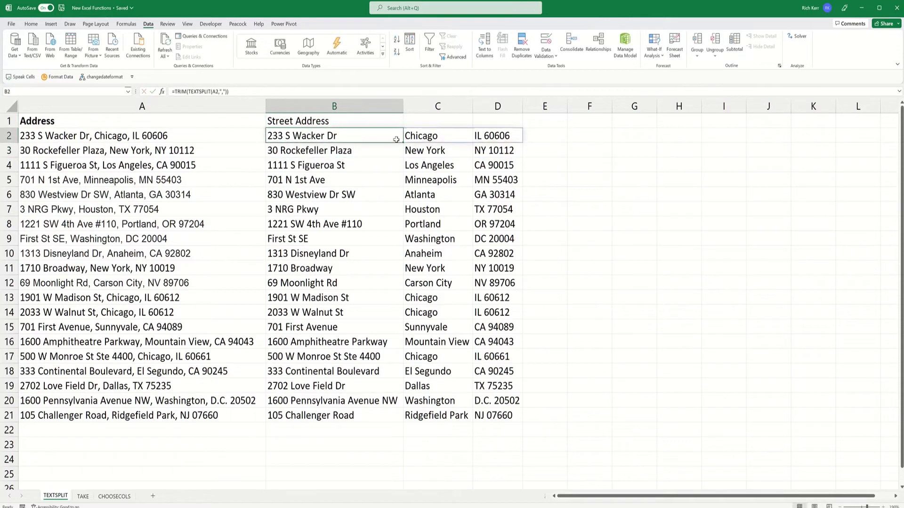
{"action": "key", "text": "ctrl+b"}
Step: Enter the header City in C1 and make it bold
{"action": "key", "text": "Right"}
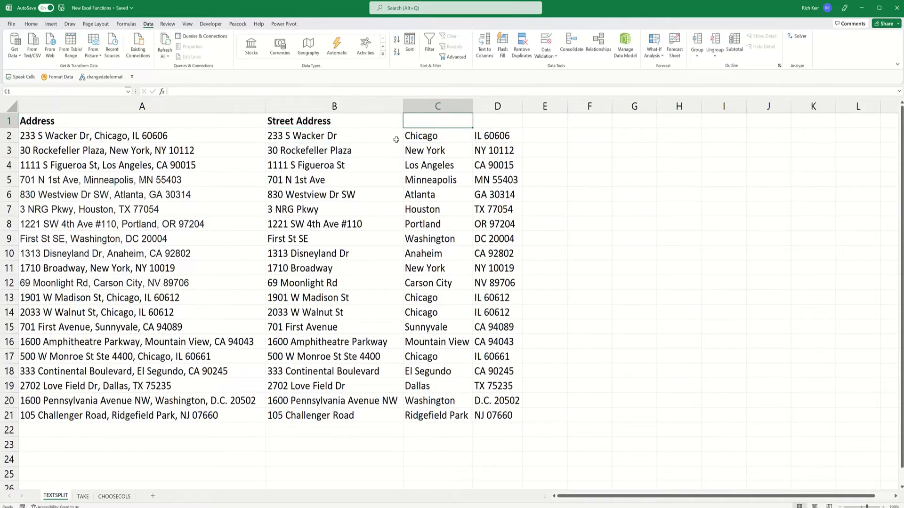
{"action": "type", "text": "City"}
{"action": "key", "text": "ctrl+Return"}
{"action": "key", "text": "ctrl+b"}
{"action": "key", "text": "Right"}
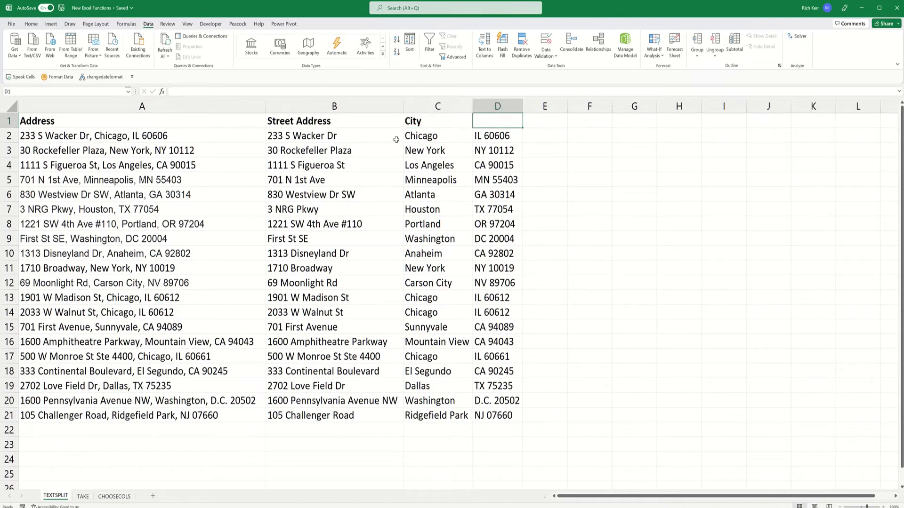
Step: Split column D at the space by entering =TEXTSPLIT(D2," ") in E2 and filling it down to E21
{"action": "left_click", "coordinate": [538, 134]}
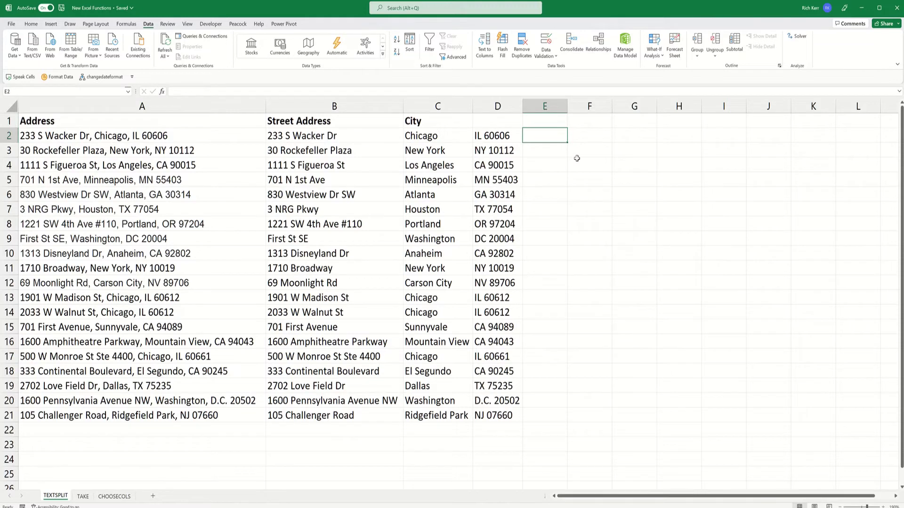
{"action": "type", "text": "=s"}
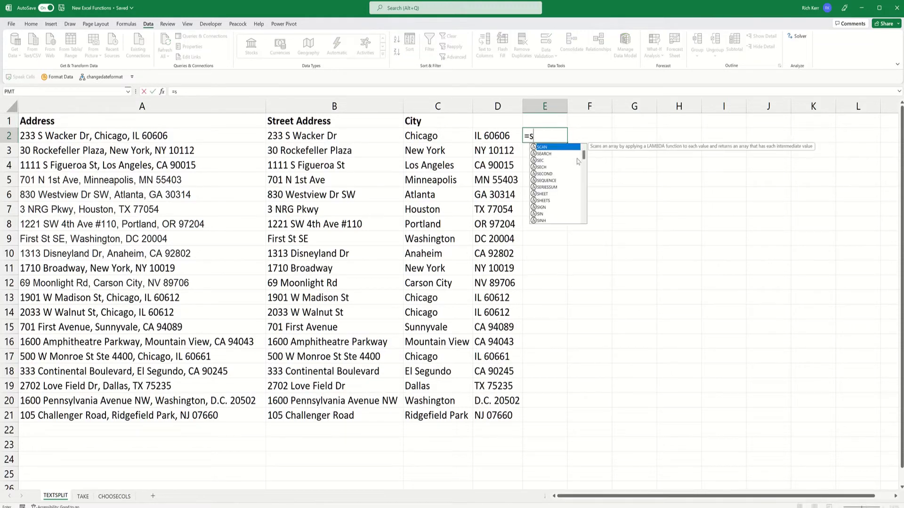
{"action": "key", "text": "BackSpace"}
{"action": "type", "text": "textspl"}
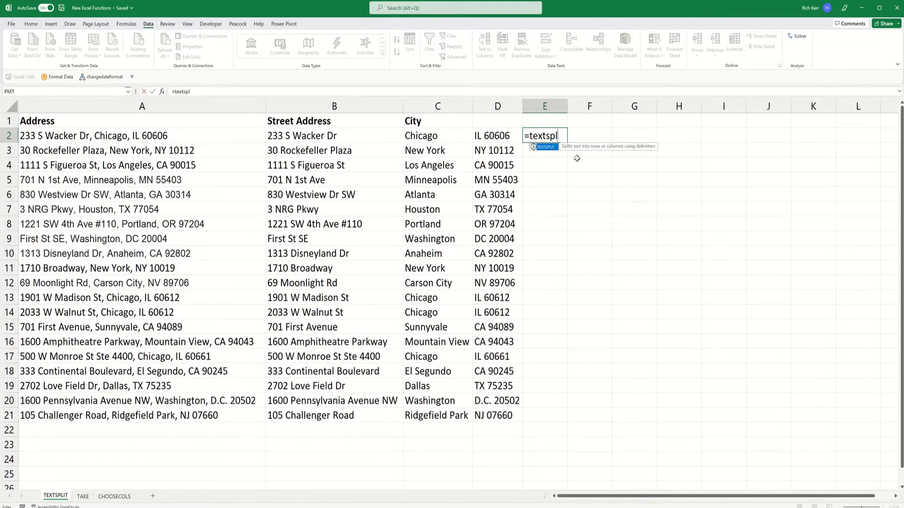
{"action": "key", "text": "Tab"}
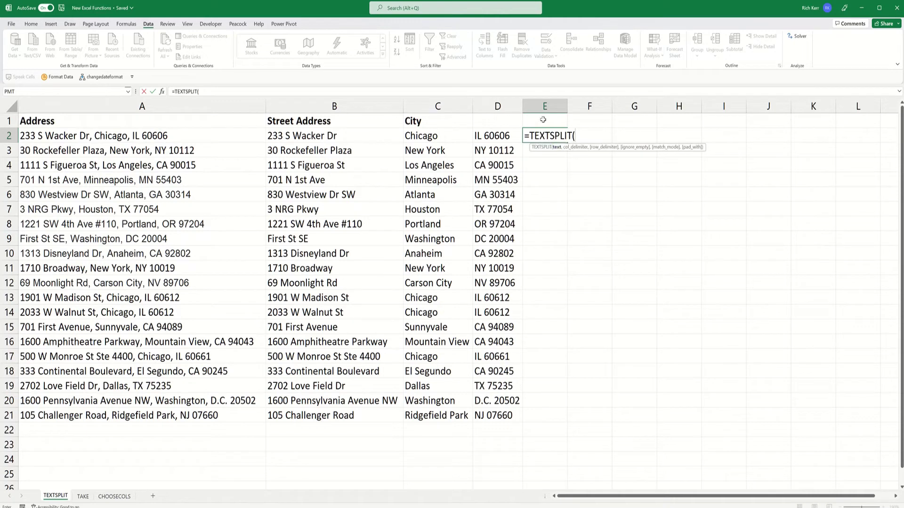
{"action": "left_click", "coordinate": [502, 137]}
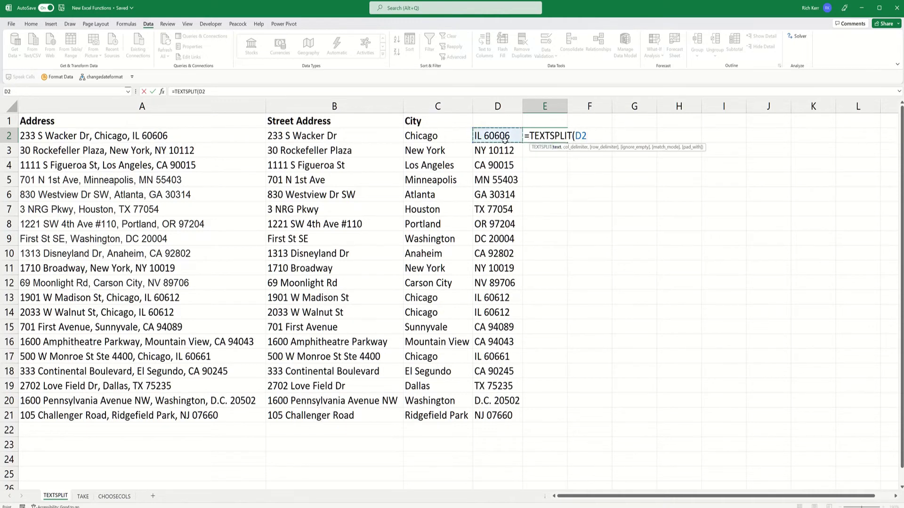
{"action": "type", "text": ",\" \")"}
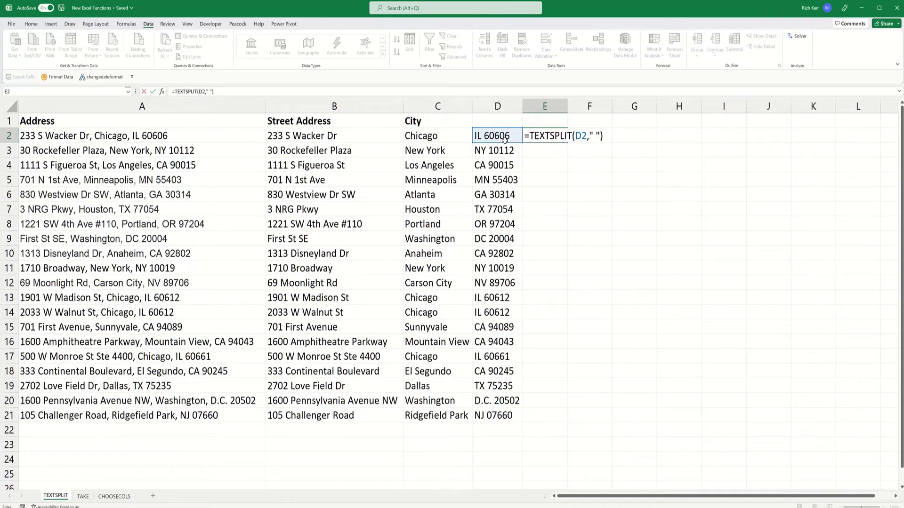
{"action": "key", "text": "Return"}
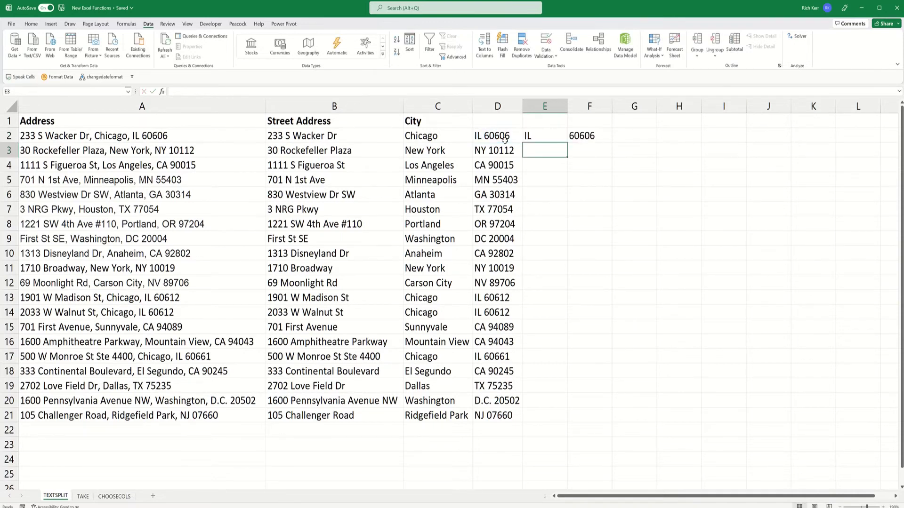
{"action": "left_click", "coordinate": [549, 138]}
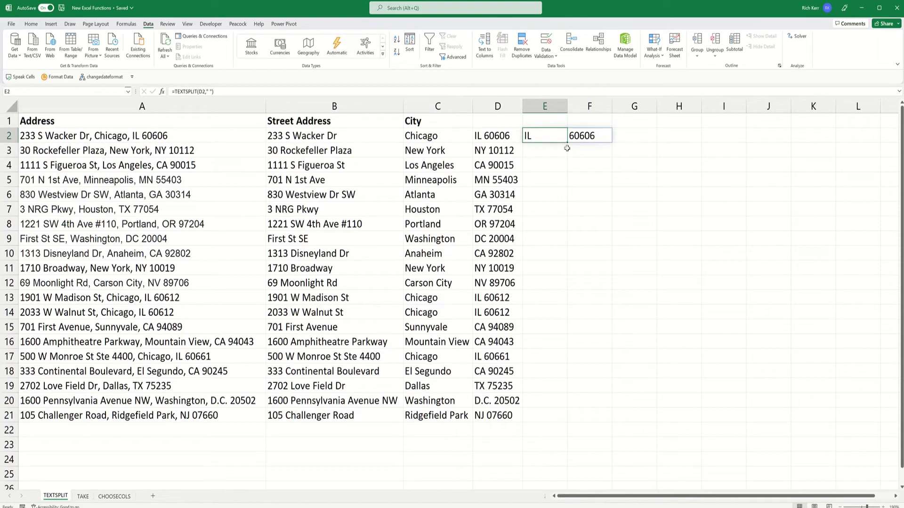
{"action": "left_click_drag", "start_coordinate": [567, 143], "coordinate": [571, 420]}
Step: Enter the headers State in E1 and Zip in F1
{"action": "key", "text": "Up"}
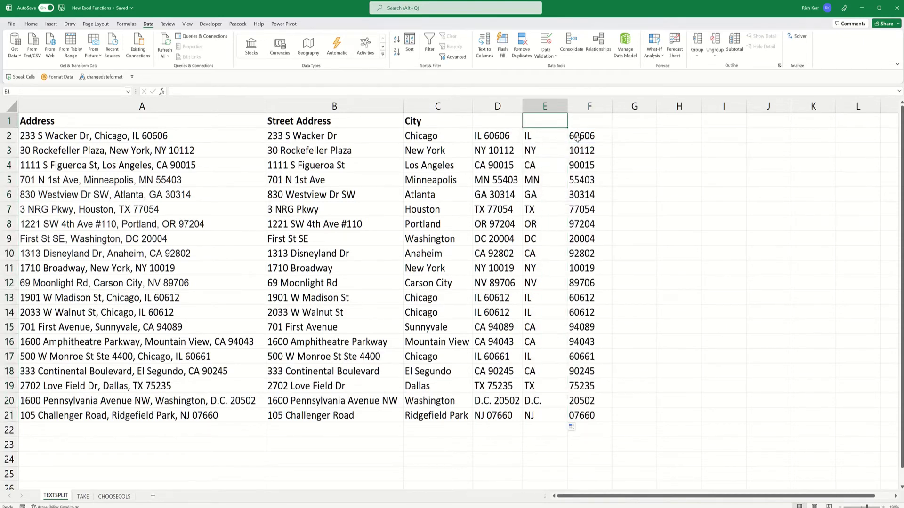
{"action": "type", "text": "State"}
{"action": "key", "text": "Tab"}
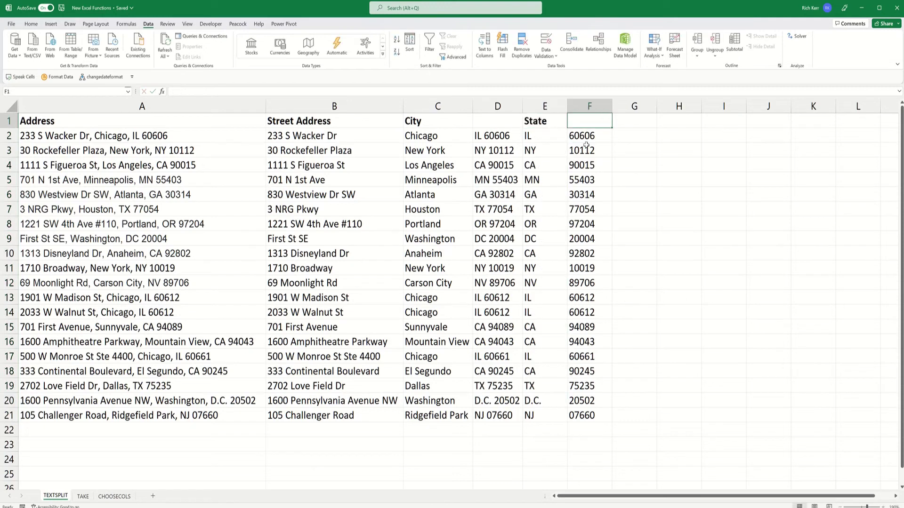
{"action": "type", "text": "Zip"}
{"action": "key", "text": "Return"}
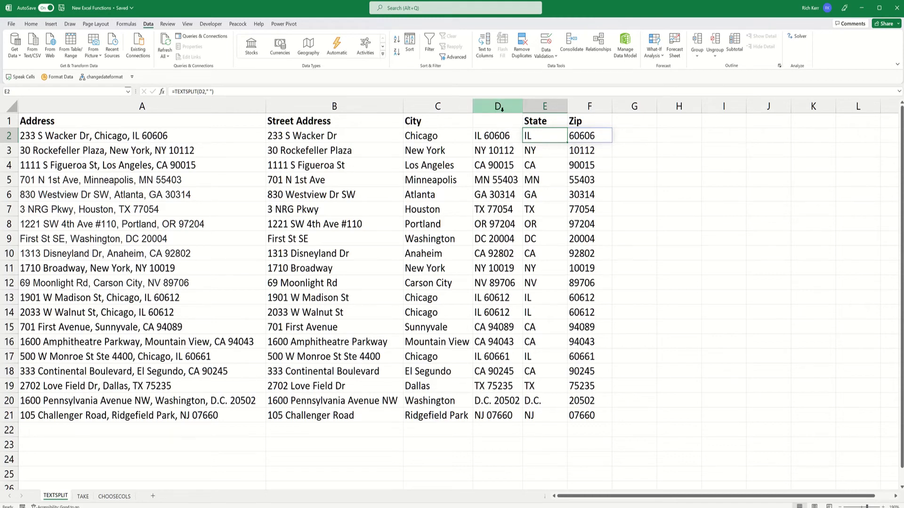
Step: Hide column D, which holds the combined state and zip values
{"action": "right_click", "coordinate": [502, 108]}
{"action": "left_click", "coordinate": [541, 253]}
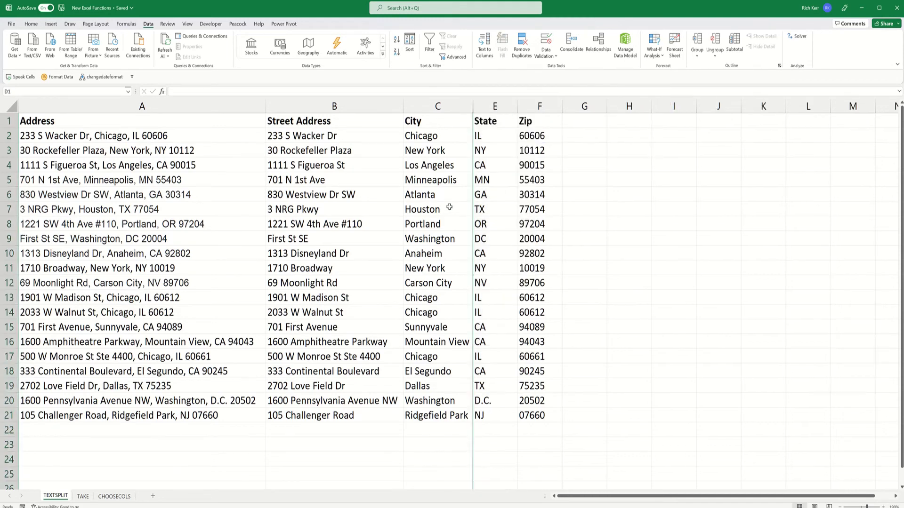
Step: Change the zip code at the end of the full address in A2 to 60610
{"action": "left_click", "coordinate": [449, 207]}
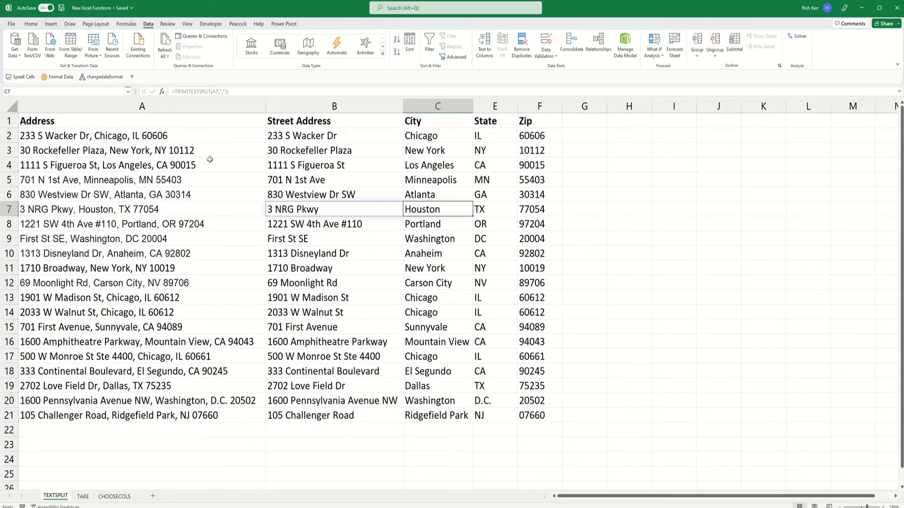
{"action": "left_click", "coordinate": [187, 136]}
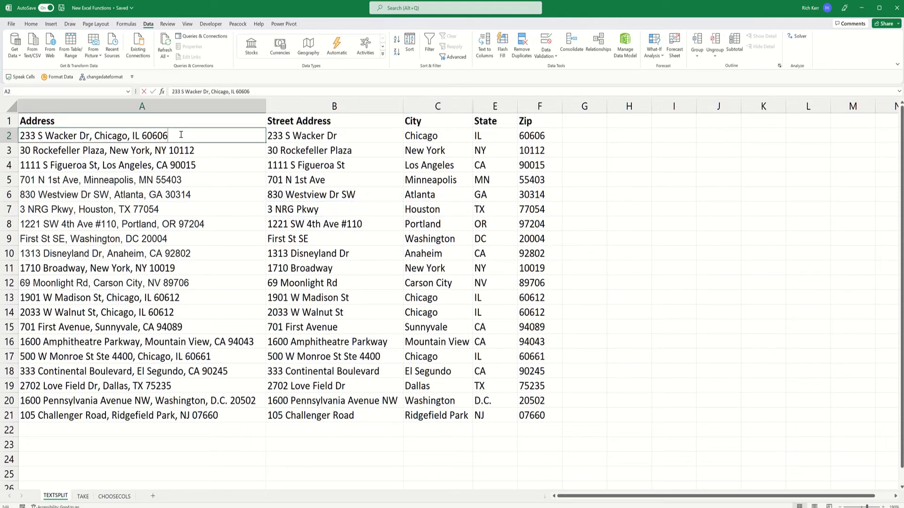
{"action": "double_click", "coordinate": [180, 135]}
{"action": "key", "text": "BackSpace"}
{"action": "key", "text": "BackSpace"}
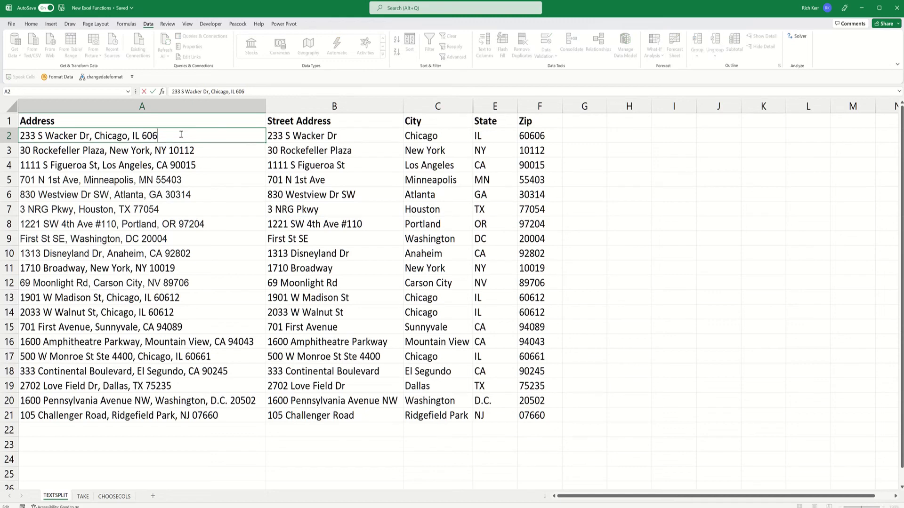
{"action": "type", "text": "10"}
{"action": "key", "text": "Return"}
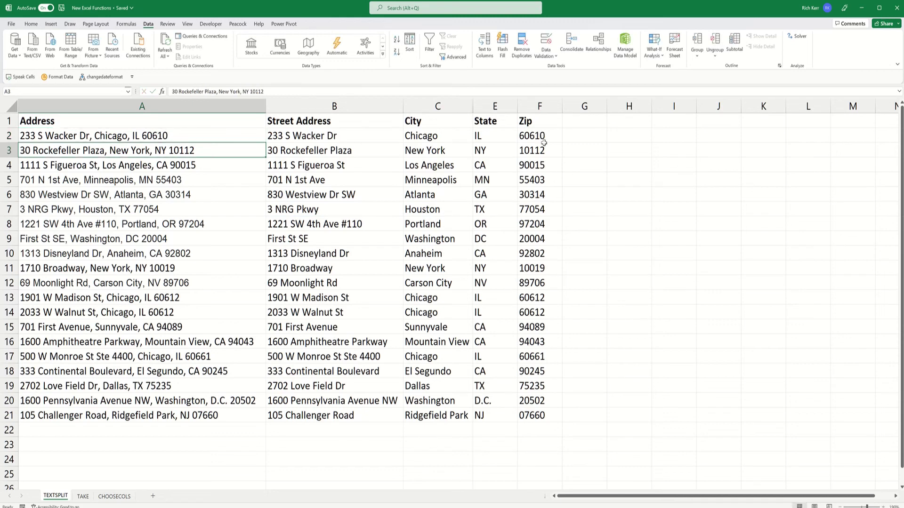
Step: Replace the city in the full address in A14 with Evanston
{"action": "double_click", "coordinate": [114, 313]}
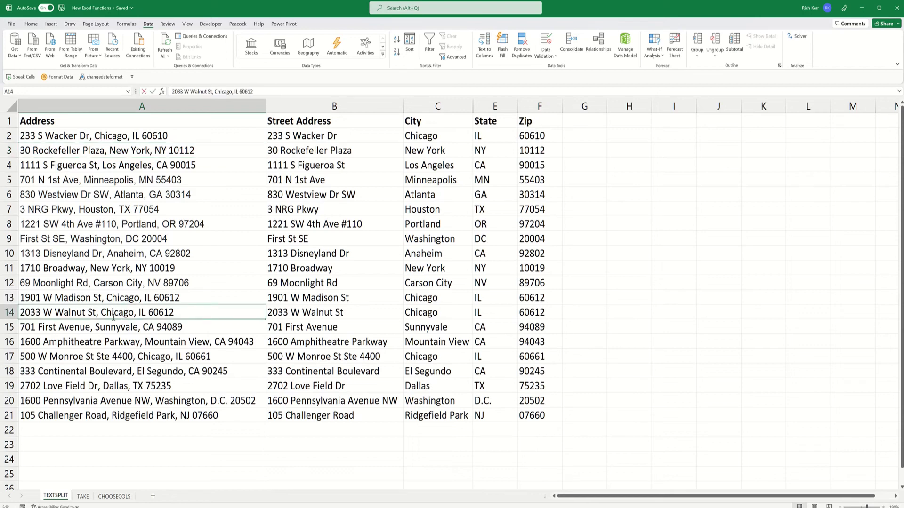
{"action": "double_click", "coordinate": [113, 313]}
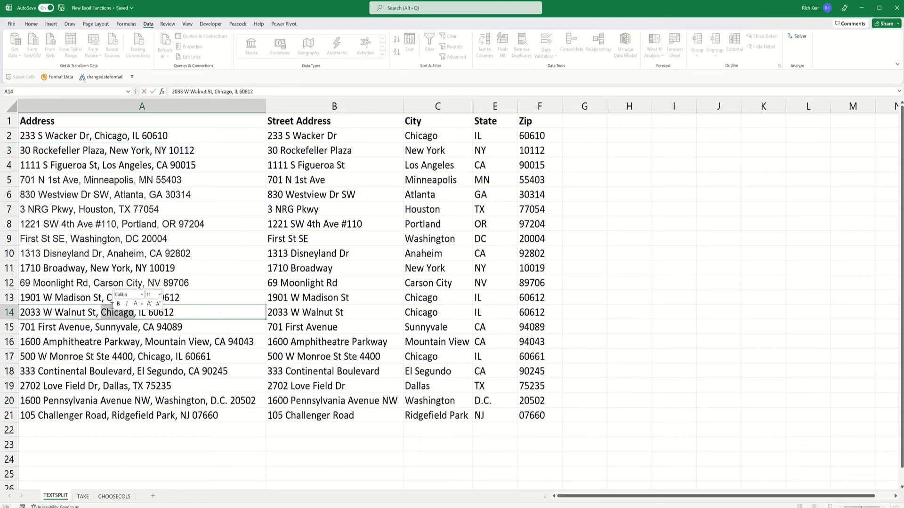
{"action": "type", "text": "evan"}
{"action": "key", "text": "BackSpace"}
{"action": "key", "text": "BackSpace"}
{"action": "key", "text": "BackSpace"}
{"action": "key", "text": "BackSpace"}
{"action": "type", "text": "E"}
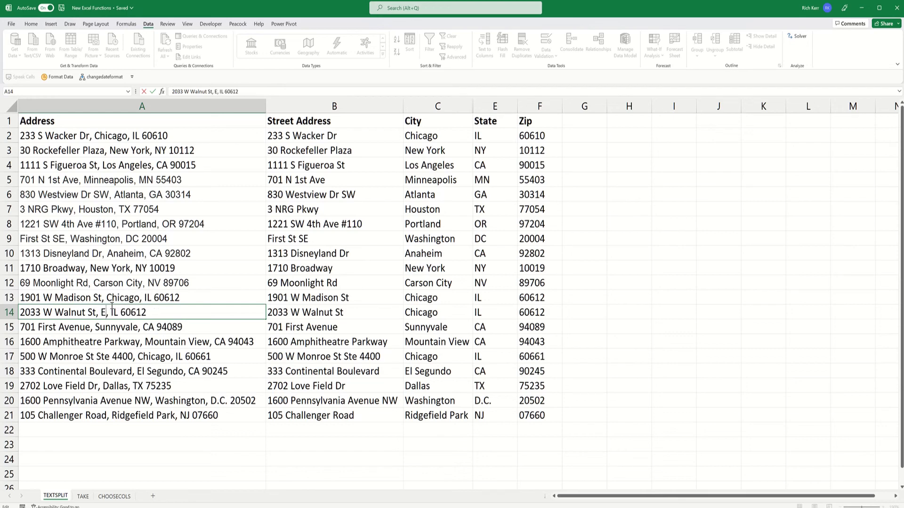
{"action": "type", "text": "VANS"}
{"action": "key", "text": "BackSpace"}
{"action": "key", "text": "BackSpace"}
{"action": "key", "text": "BackSpace"}
{"action": "key", "text": "BackSpace"}
{"action": "type", "text": "vans"}
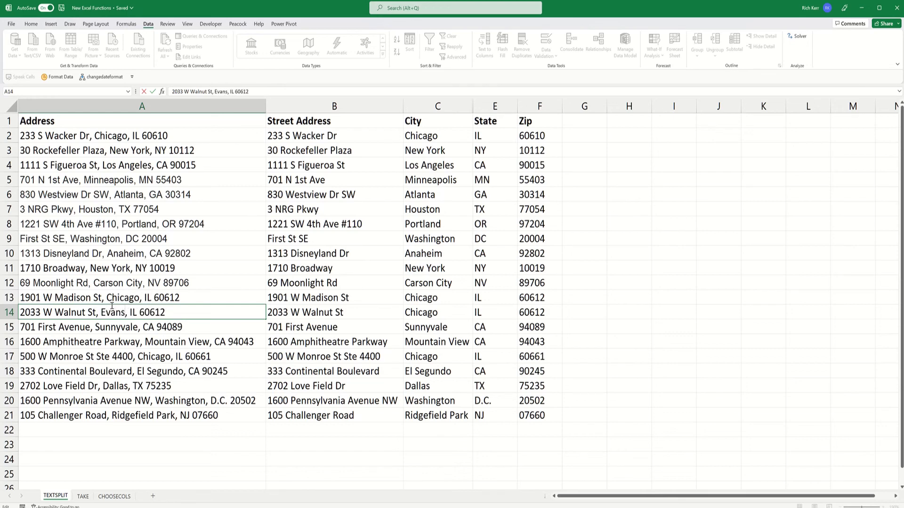
{"action": "type", "text": "ton"}
{"action": "key", "text": "Return"}
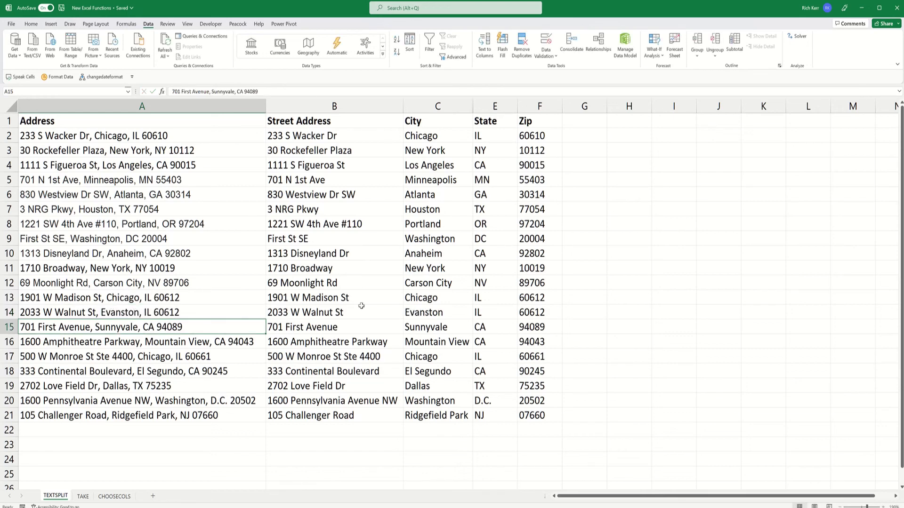